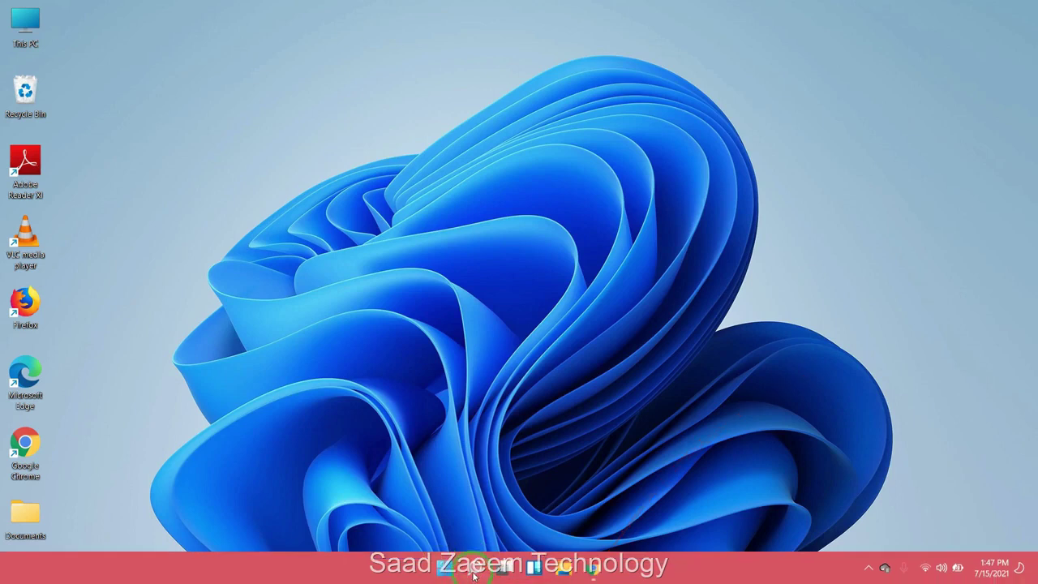
- Search the taskbar for 'Device Manager' so it shows as best match
left_click(475, 567)
type("D")
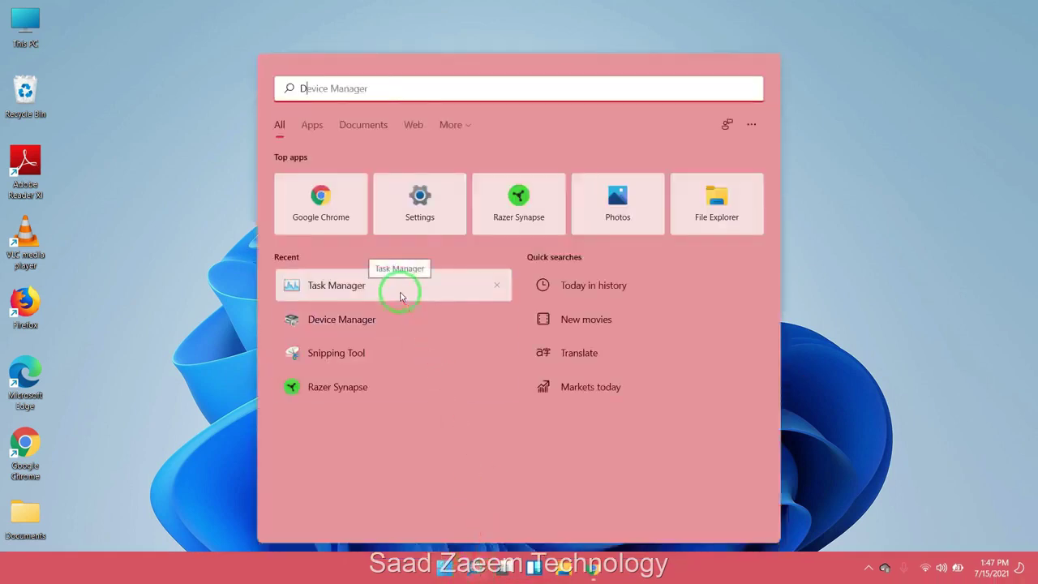
type("evice Manager")
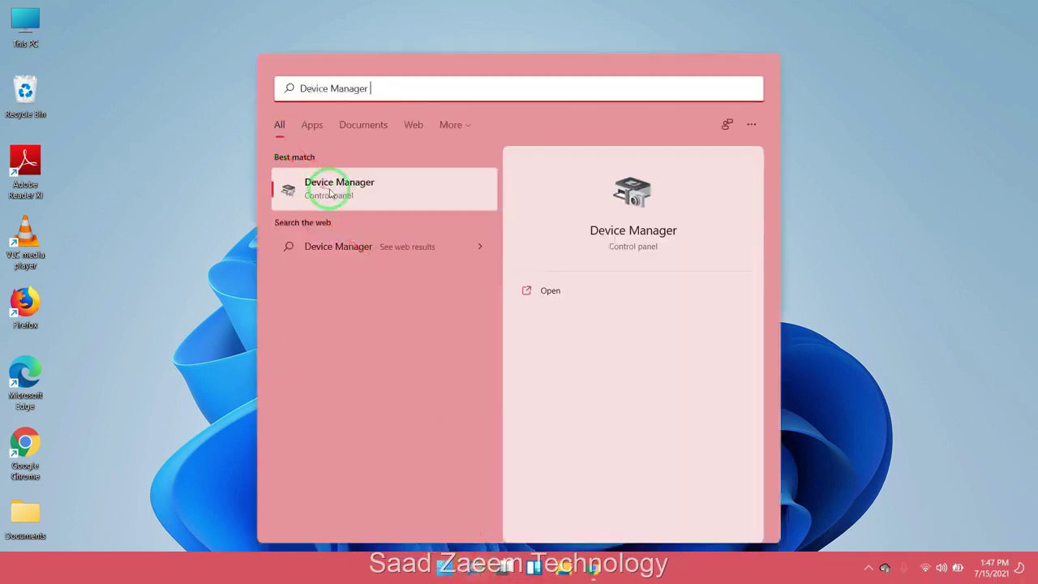
- Uninstall the HD WebCam under Cameras, then scan for hardware changes to reinstall it
left_click(330, 191)
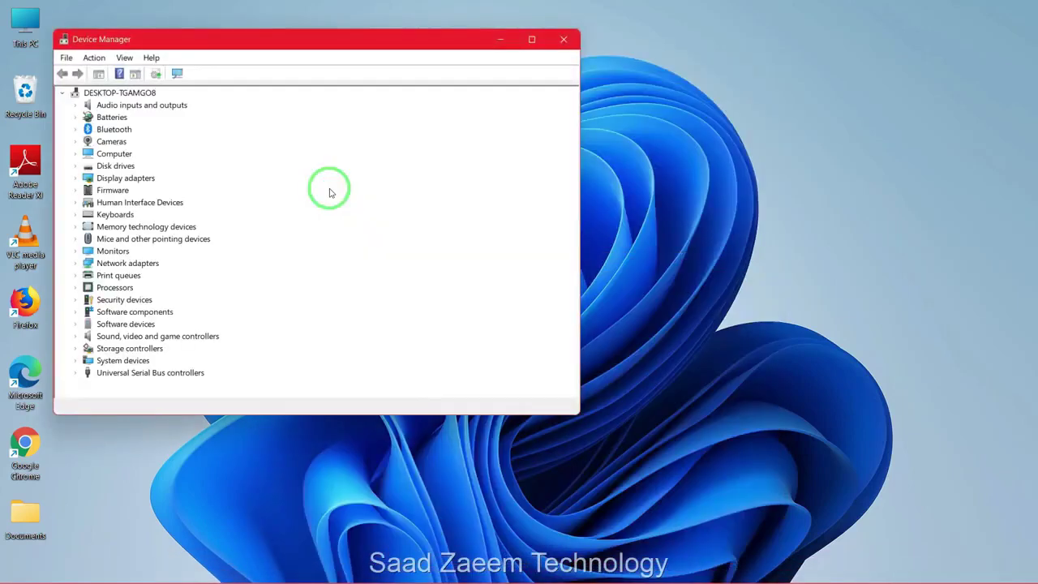
left_click_drag(417, 43, 498, 73)
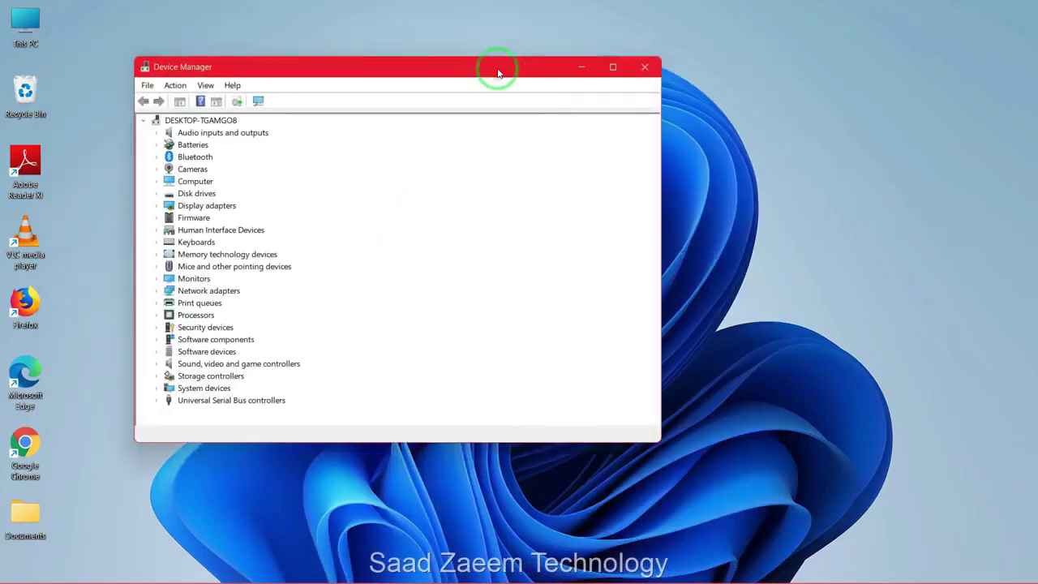
double_click(203, 169)
left_click(208, 181)
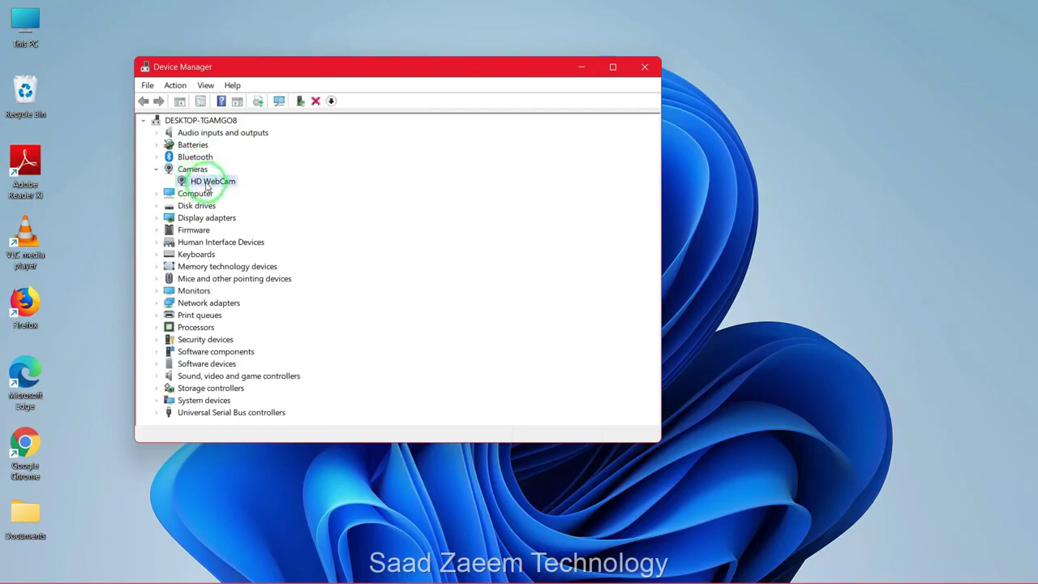
right_click(207, 186)
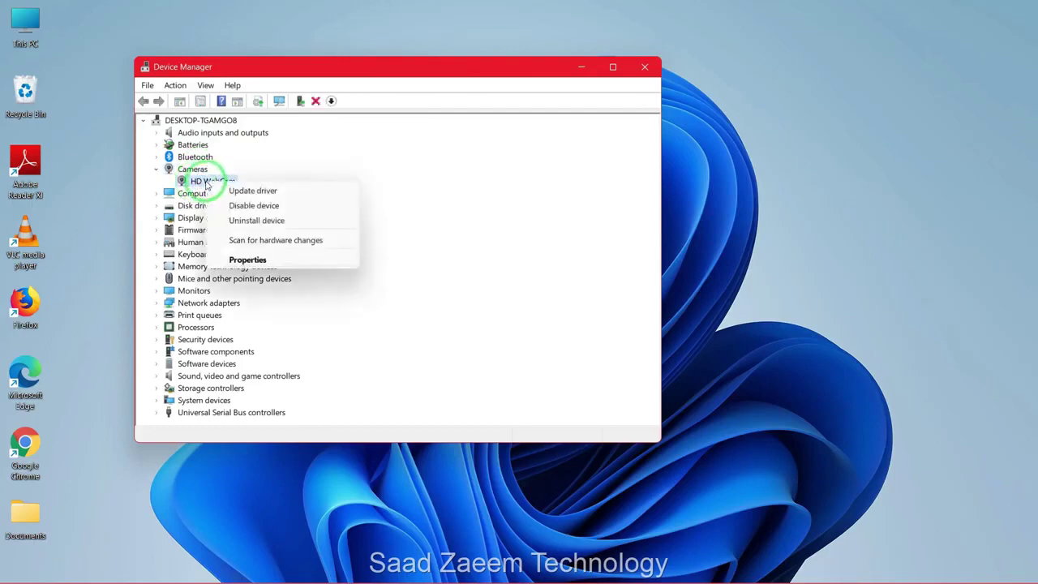
left_click(244, 220)
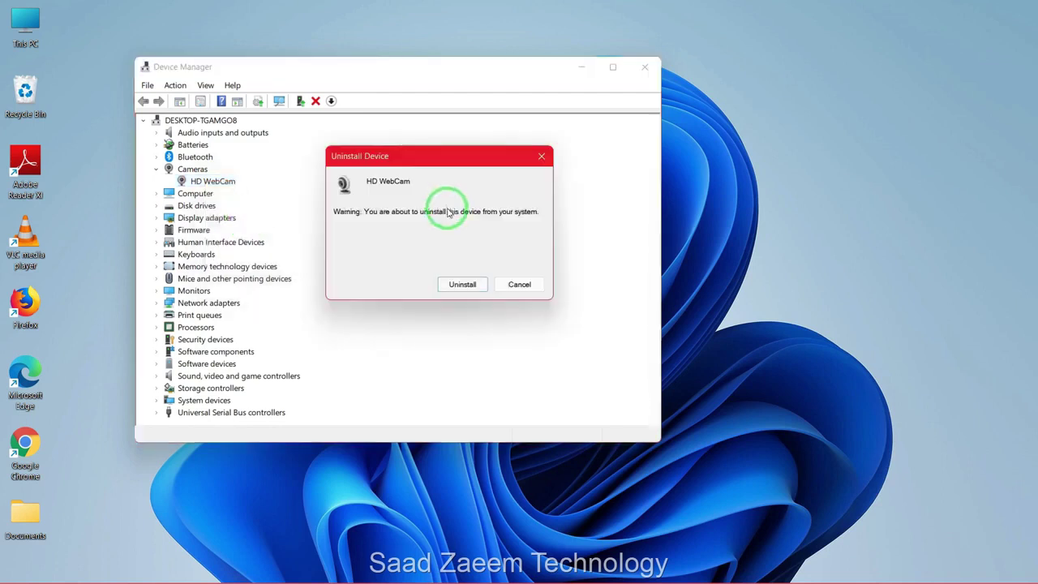
left_click(454, 285)
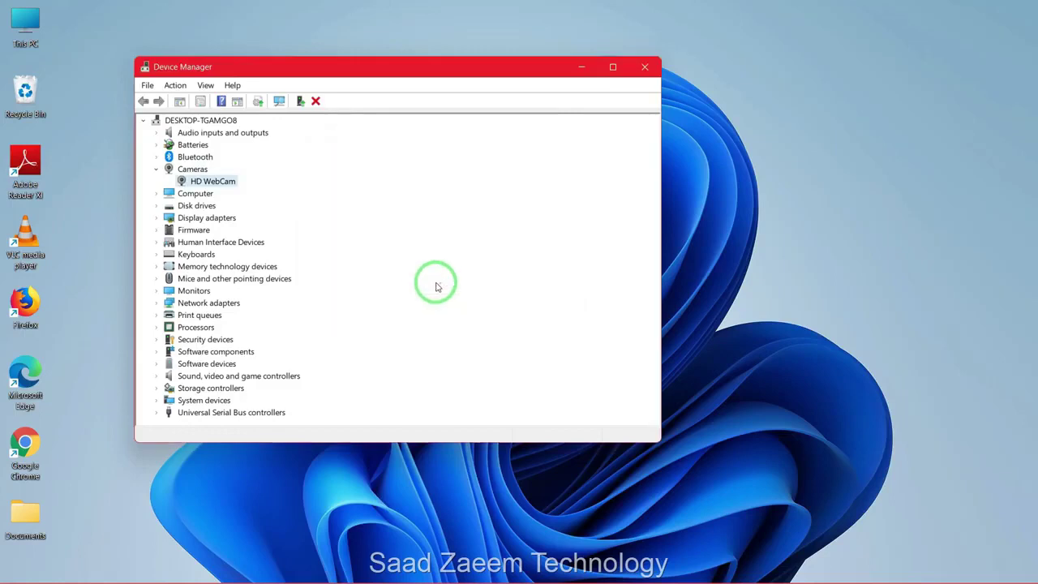
left_click_drag(262, 76, 276, 71)
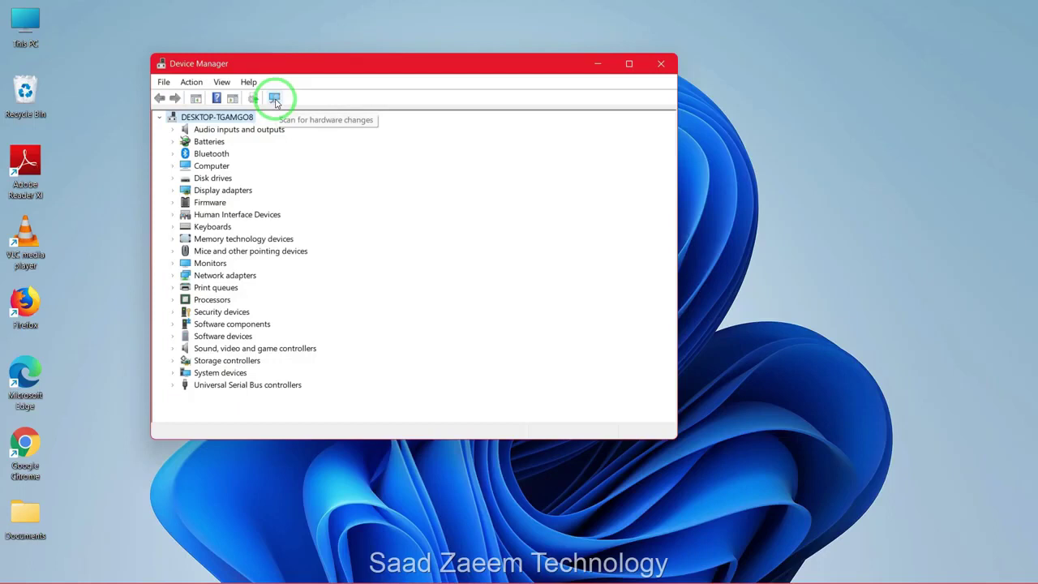
left_click(275, 99)
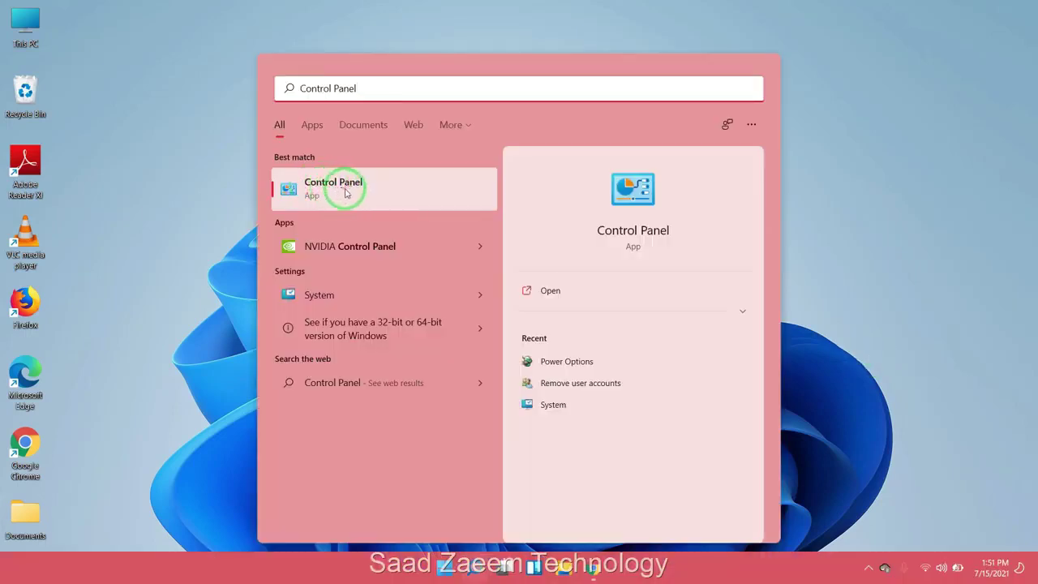
- Open Control Panel and reach the Troubleshooting page by searching 'Trouble'
left_click(345, 189)
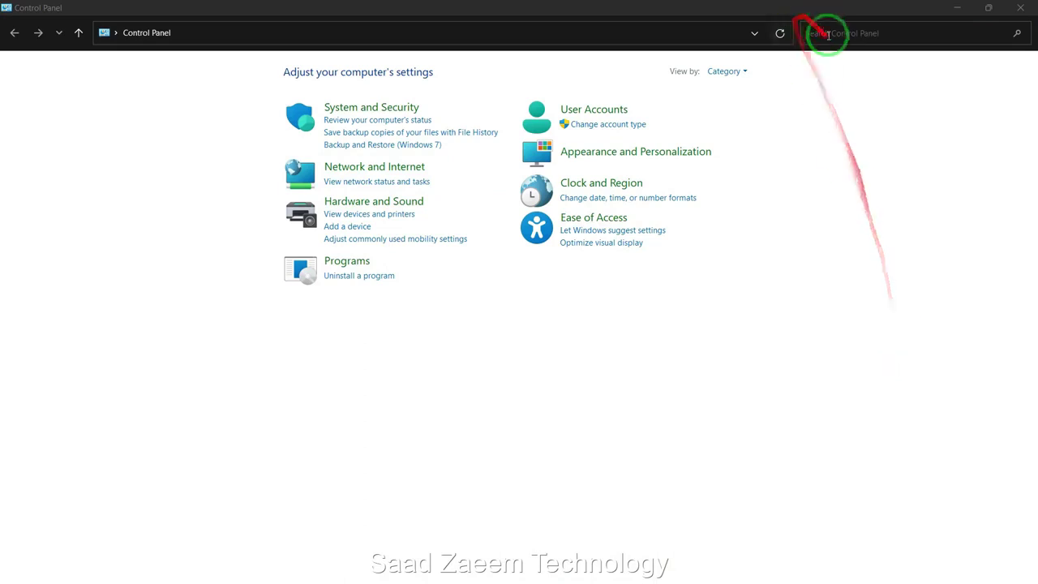
left_click(827, 34)
type("Tro")
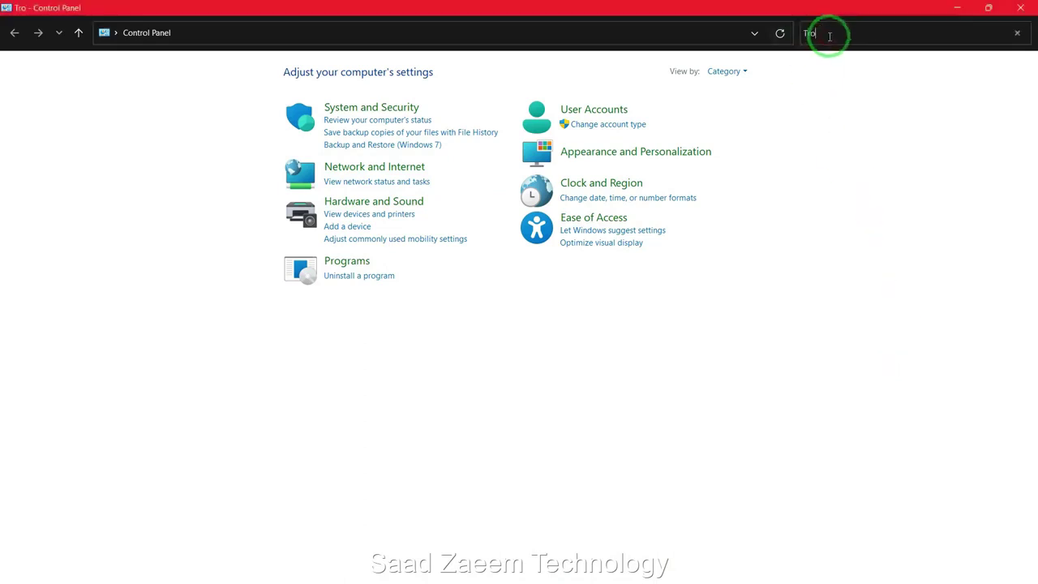
type("uble")
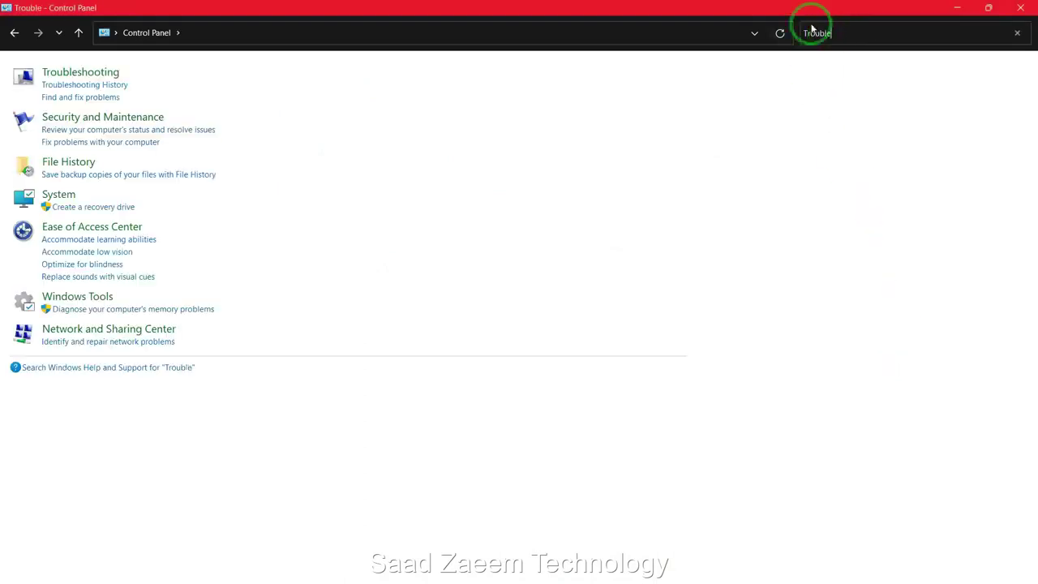
left_click(67, 74)
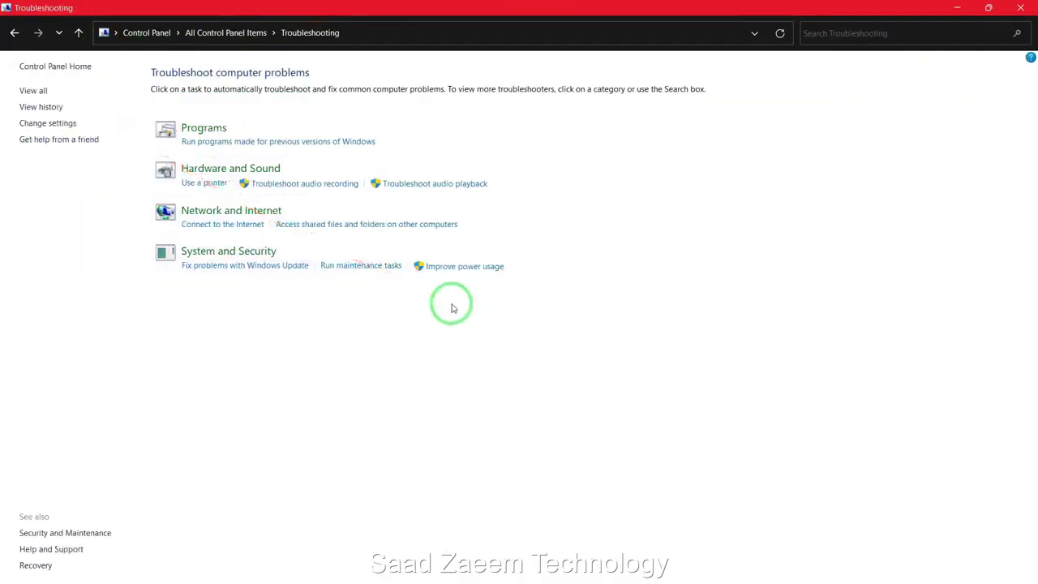
- Launch the Windows Store Apps troubleshooter from View all and start problem detection
left_click(30, 92)
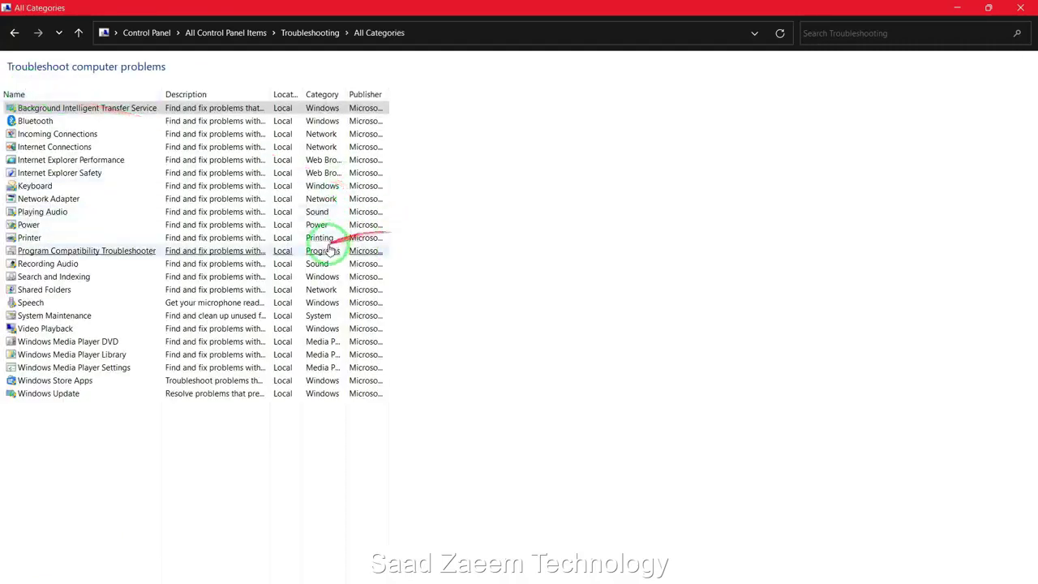
left_click(349, 380)
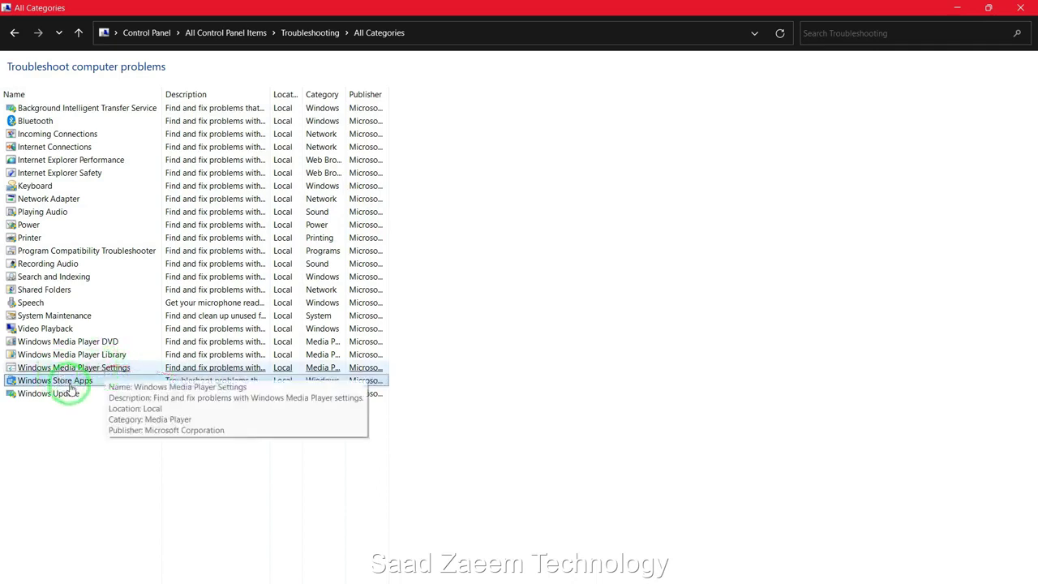
double_click(71, 387)
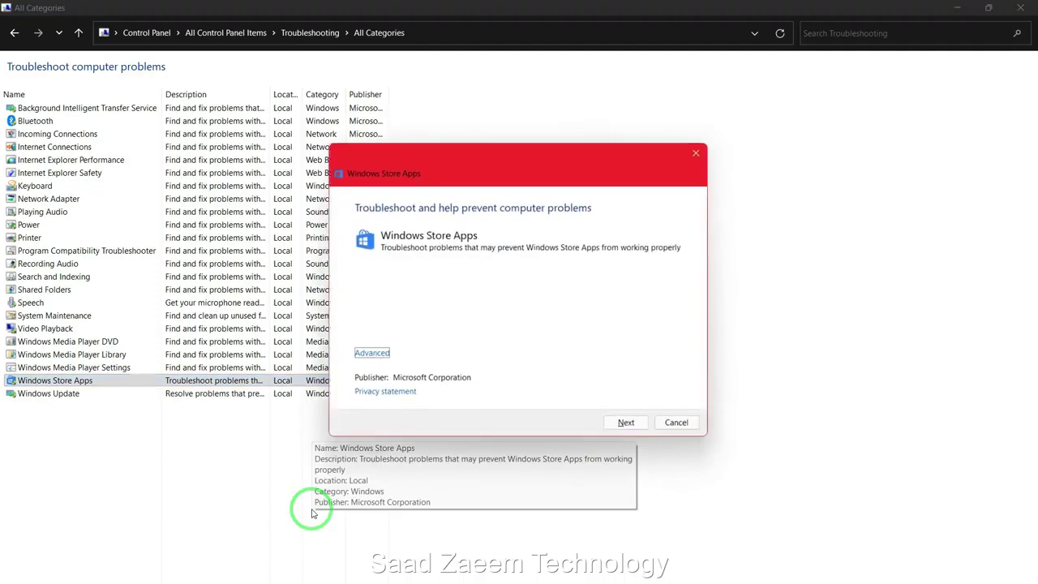
left_click(627, 425)
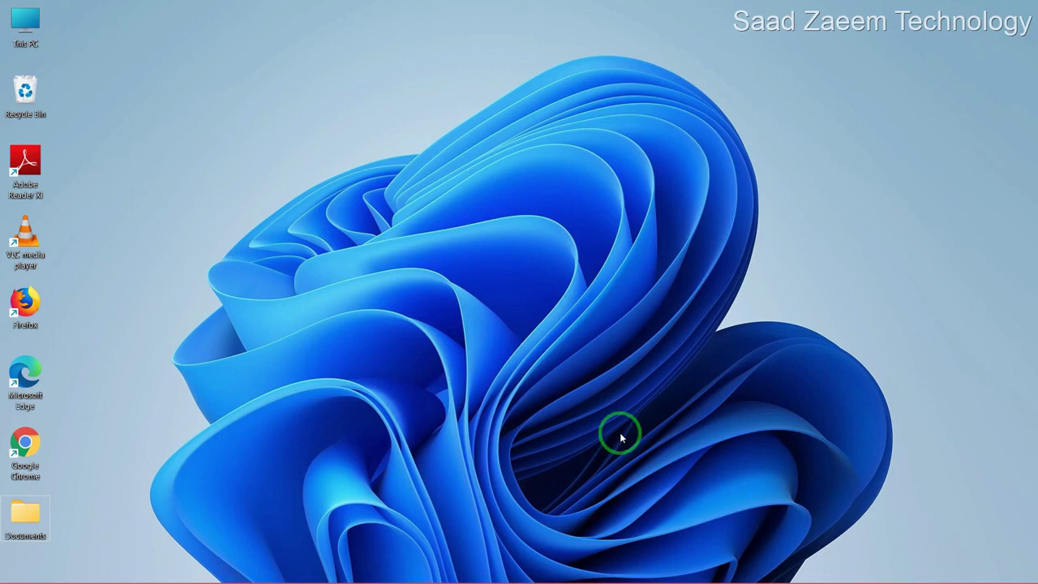
- Run 'regedit' from the Run dialog to open Registry Editor
key("super+r")
left_click(620, 432)
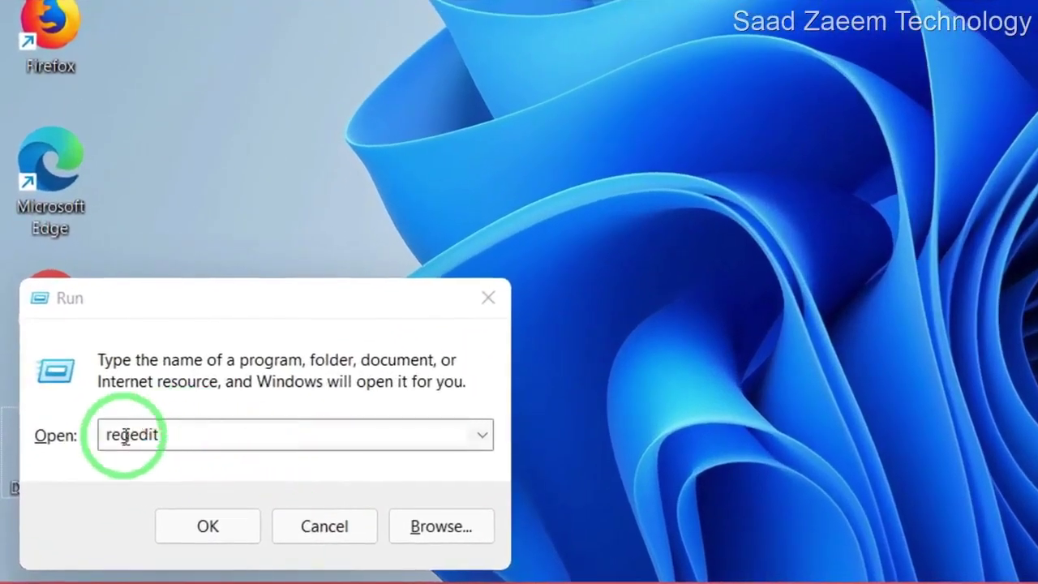
left_click(218, 536)
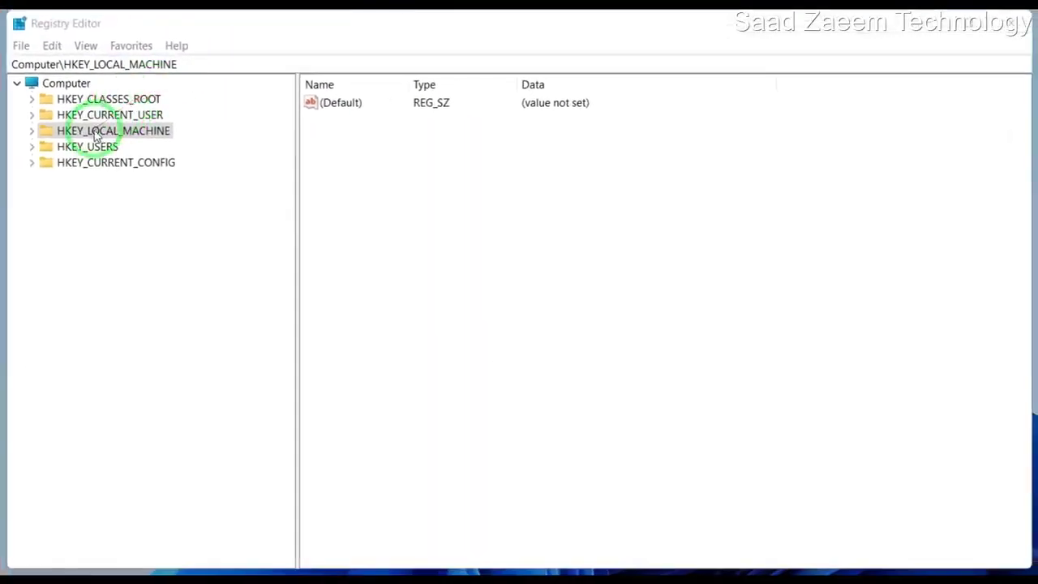
- Navigate to HKEY_LOCAL_MACHINE\SOFTWARE\Microsoft\Windows Media Foundation\Platform and bring up its new-value menu
double_click(66, 133)
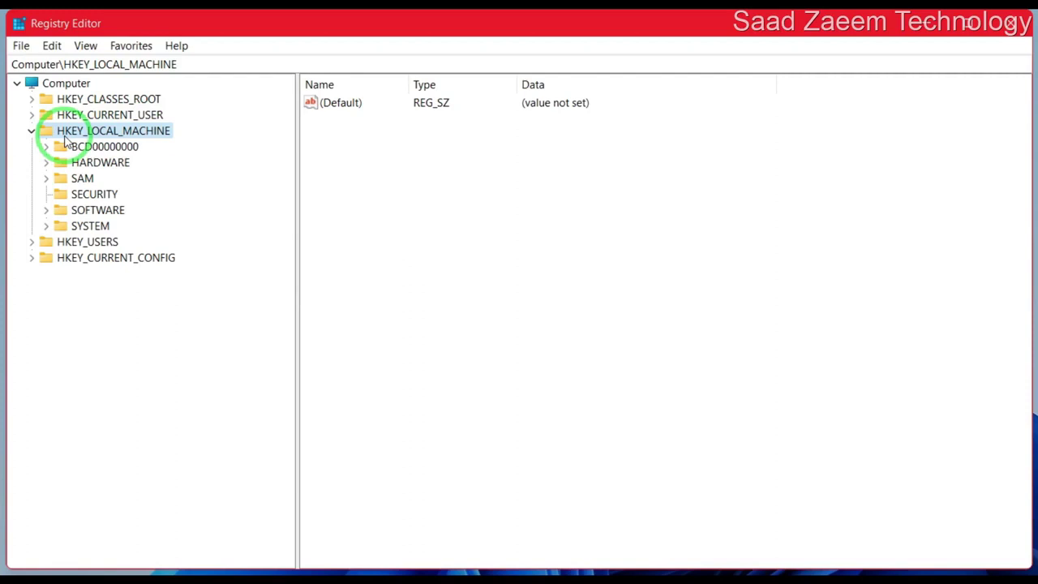
left_click(47, 211)
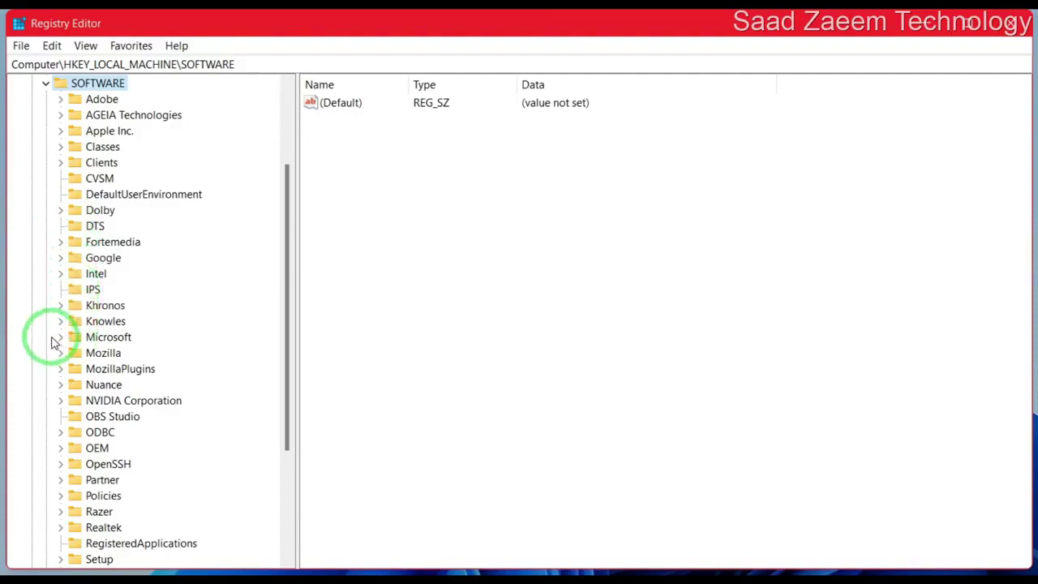
scroll(61, 340, "down", 4)
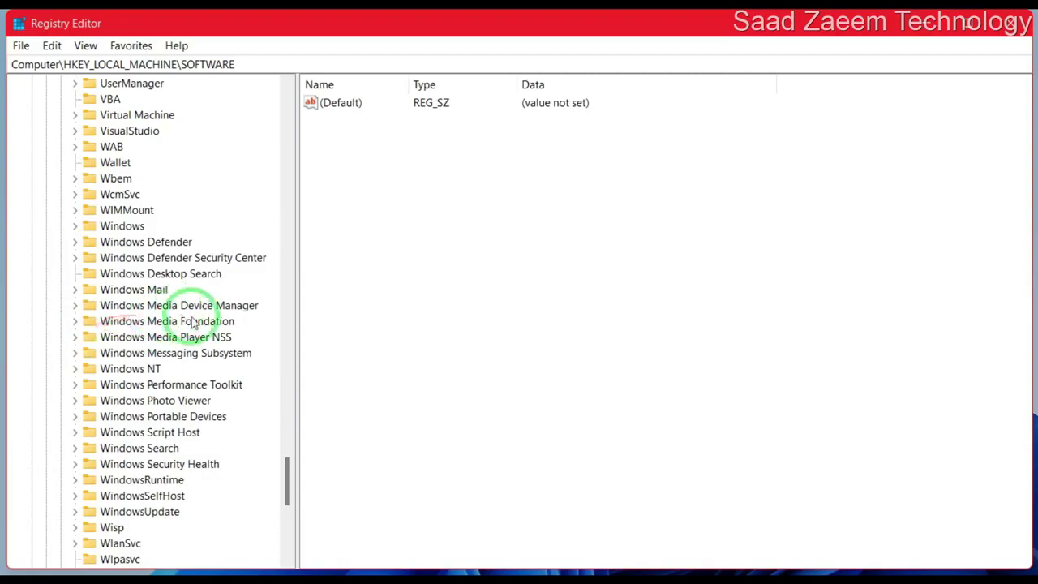
left_click(72, 323)
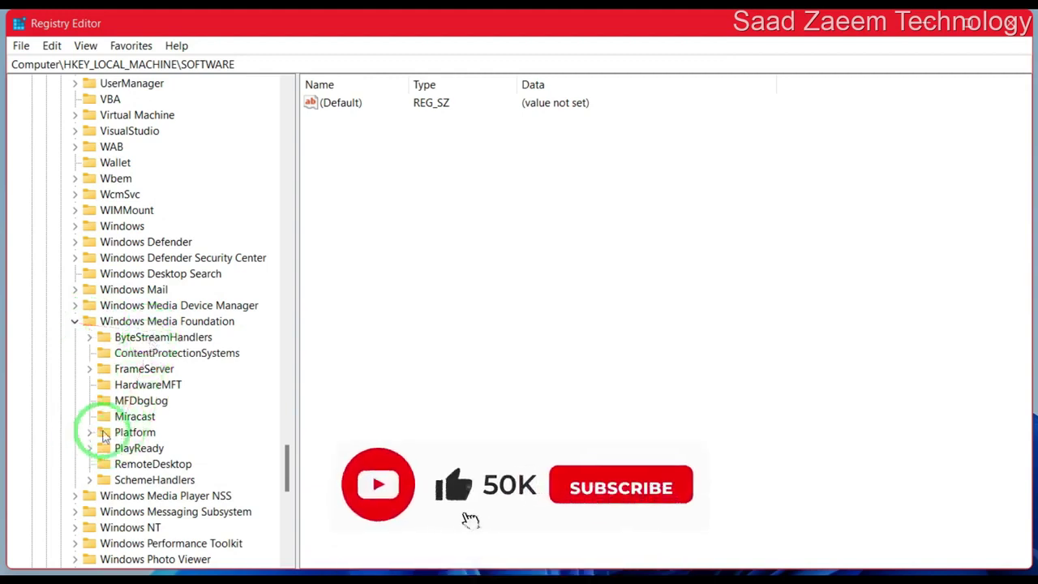
left_click(104, 434)
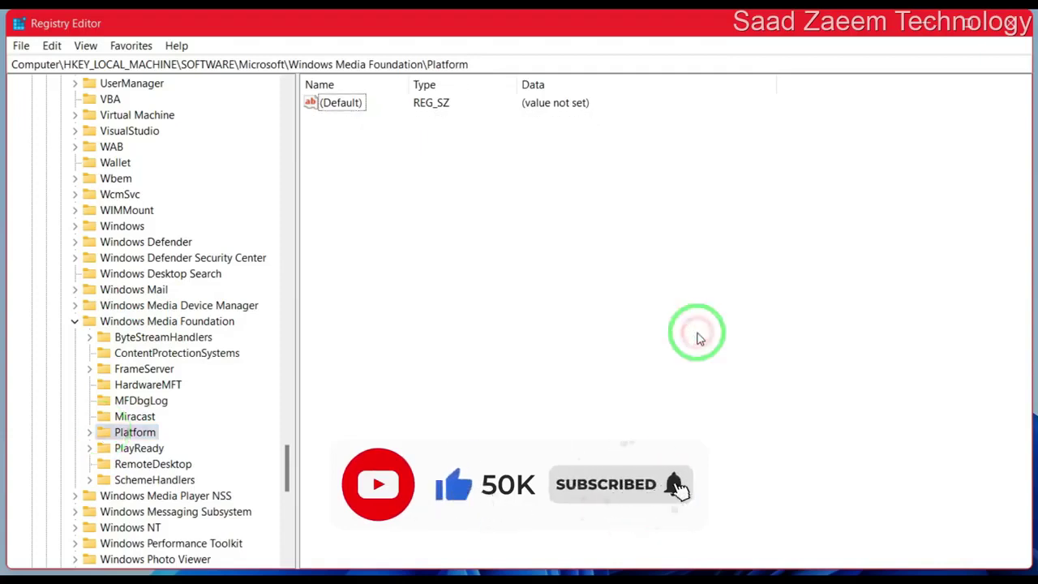
right_click(534, 245)
mouse_move(575, 252)
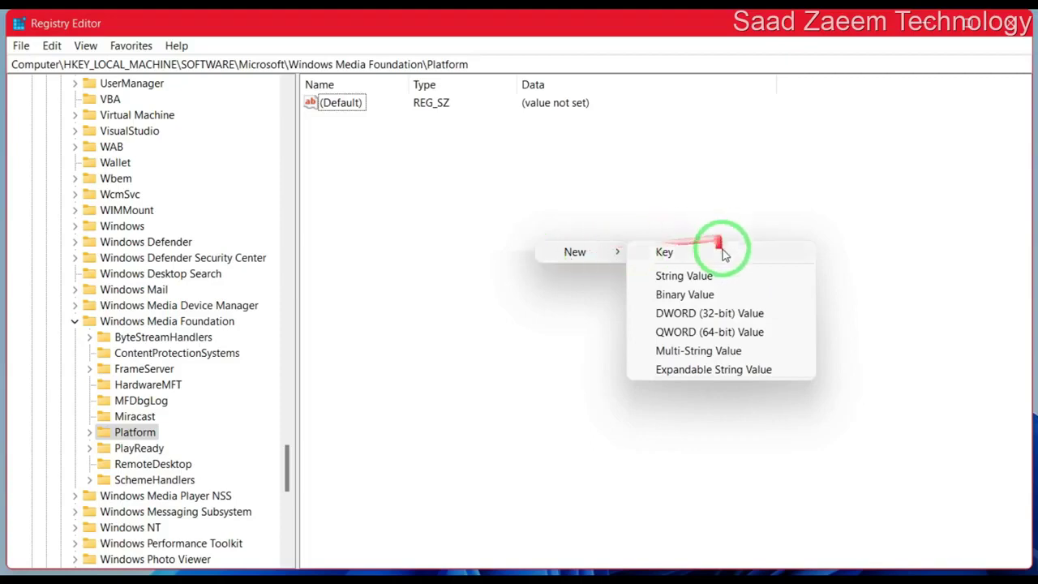
- Create a DWORD (32-bit) value named EnableFrameServerMode in the Platform key
left_click(707, 321)
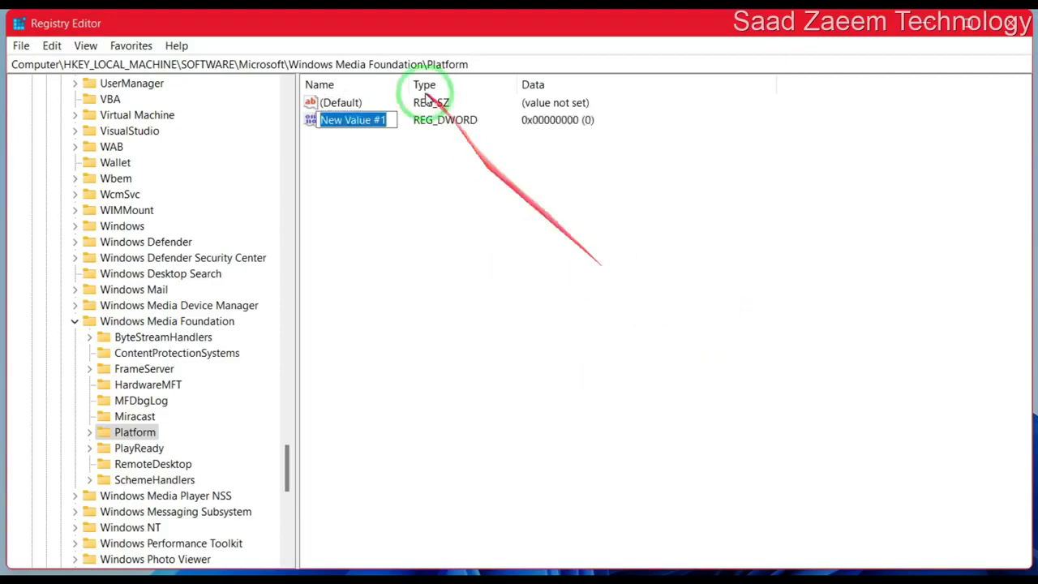
key("BackSpace")
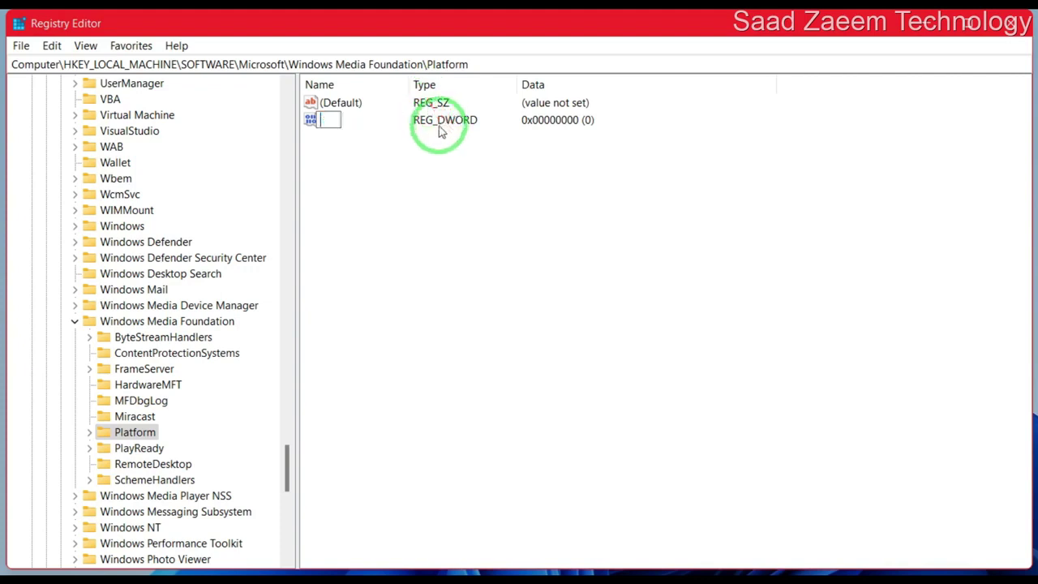
type("EnableFrameServerMode")
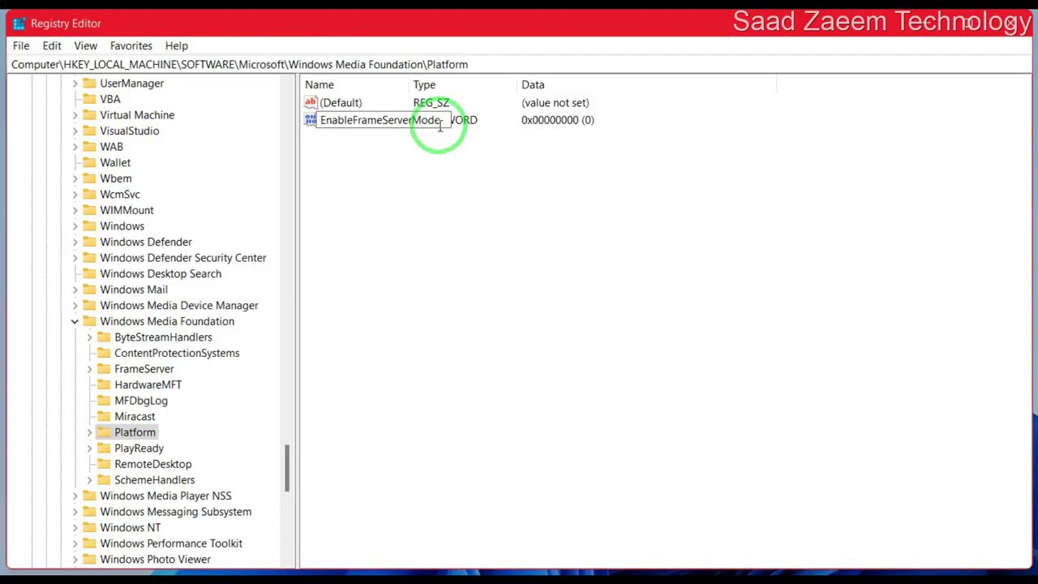
key("Return")
- Set EnableFrameServerMode's value data to 0 via Modify
right_click(439, 129)
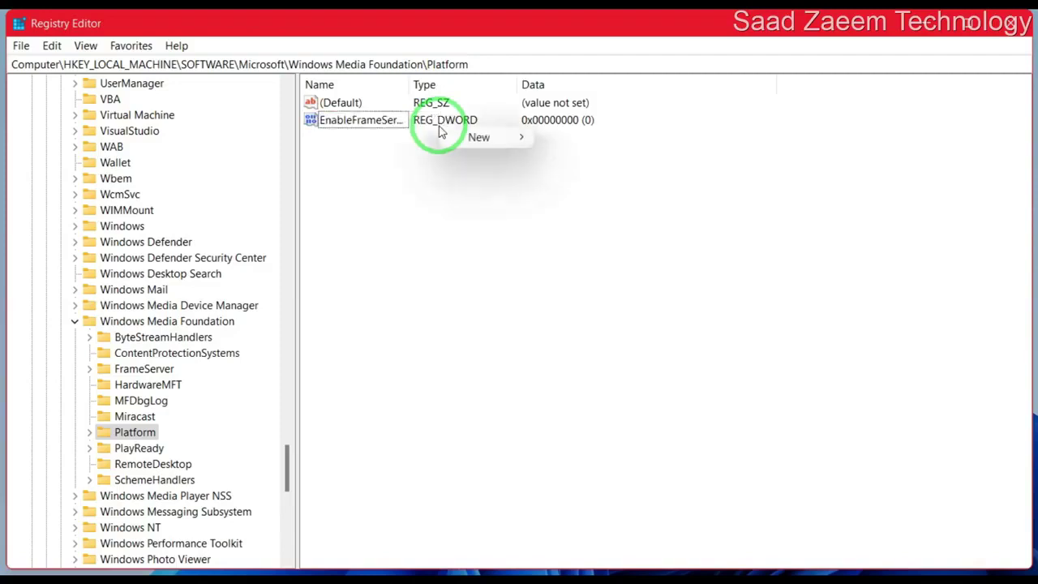
left_click(378, 120)
right_click(380, 119)
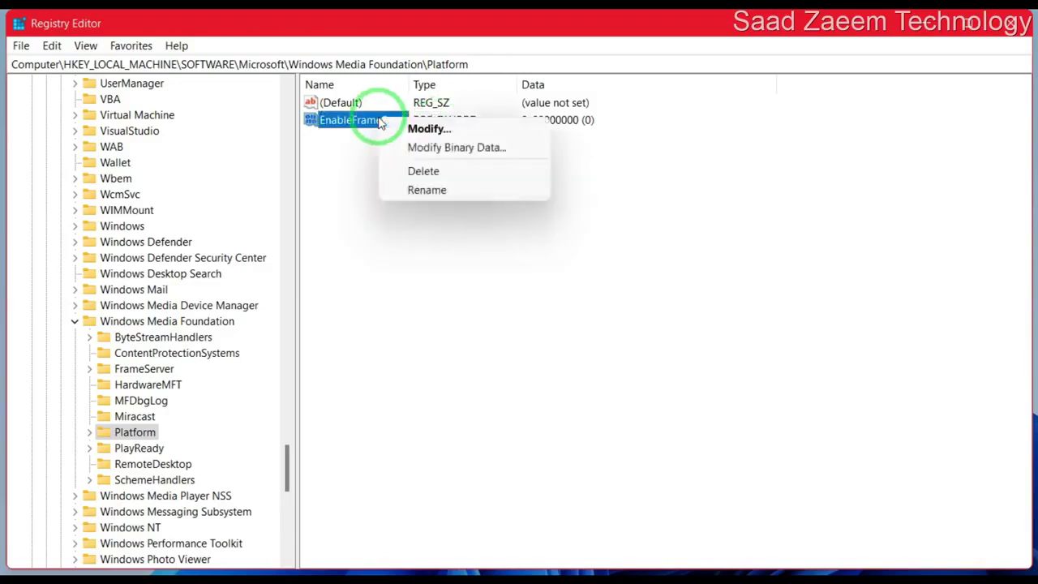
left_click(426, 131)
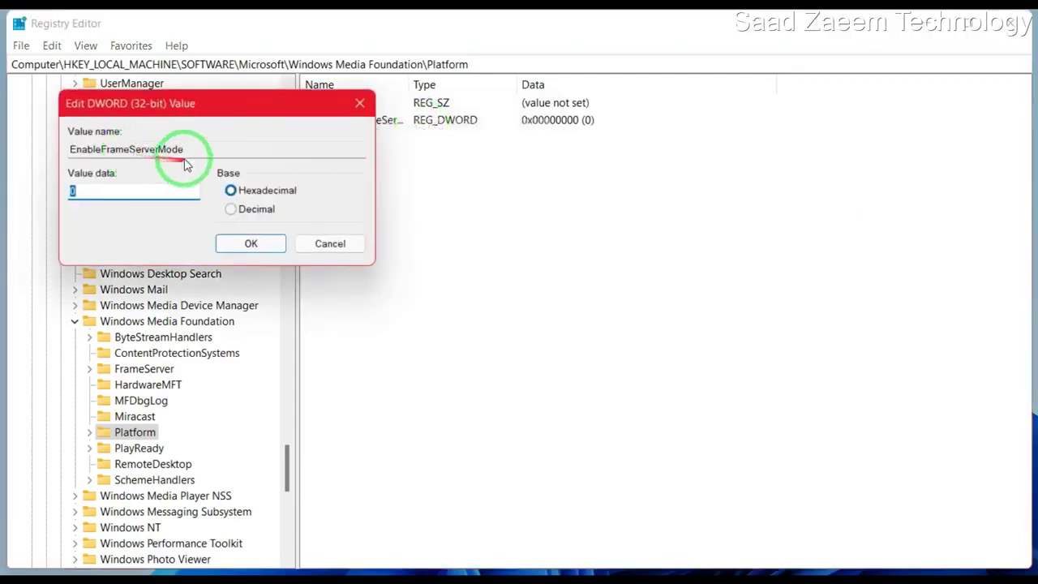
left_click(269, 250)
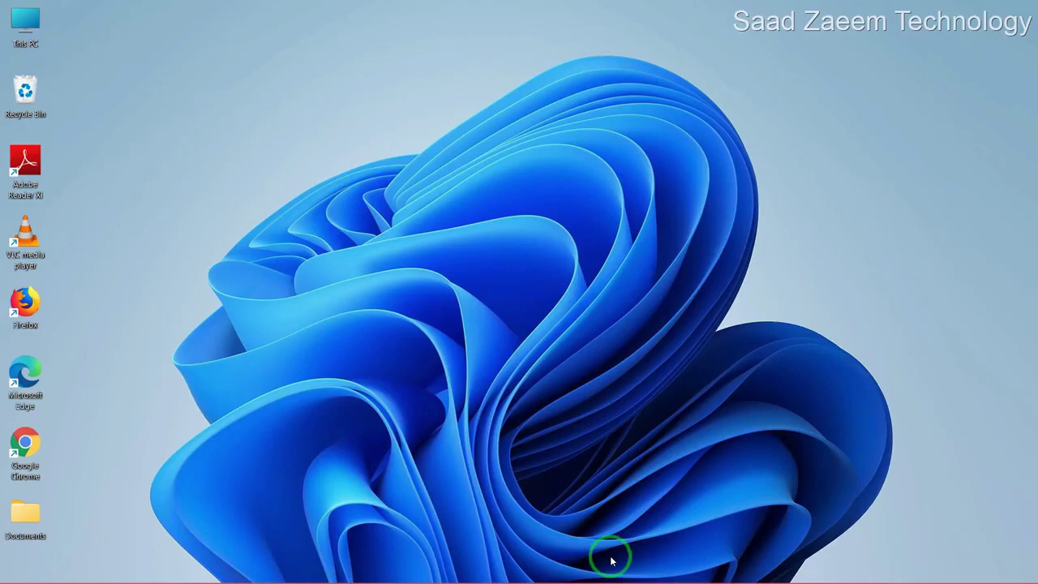
- Open Settings from Start search and go to the Camera privacy settings page
key("super")
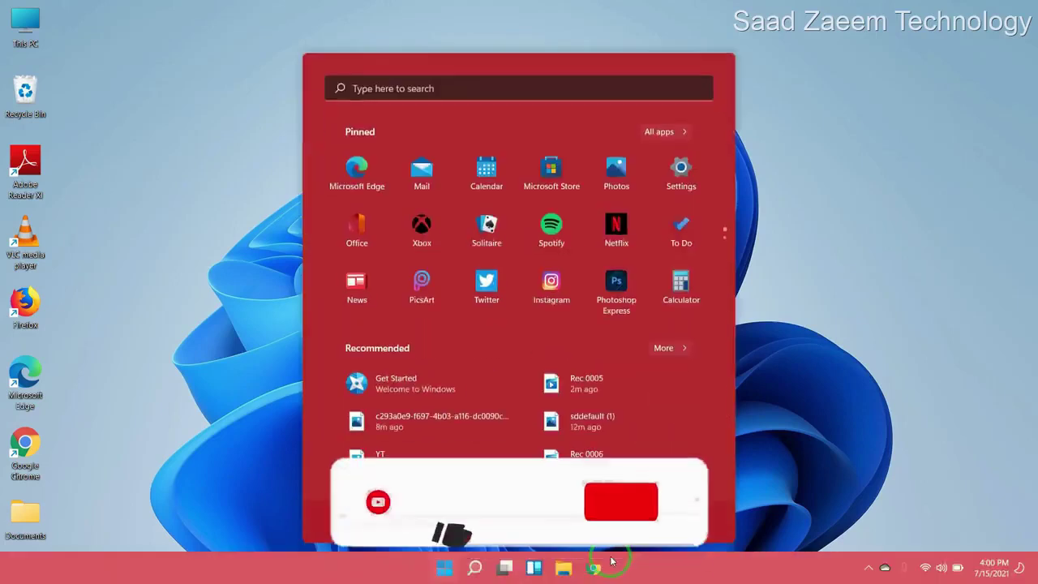
left_click(411, 95)
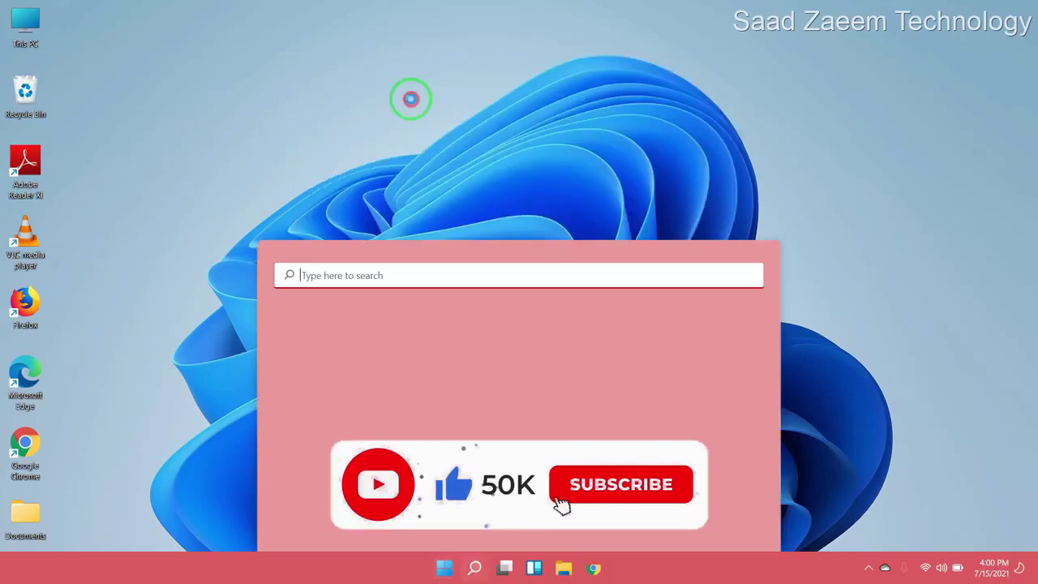
type("sett")
left_click(365, 187)
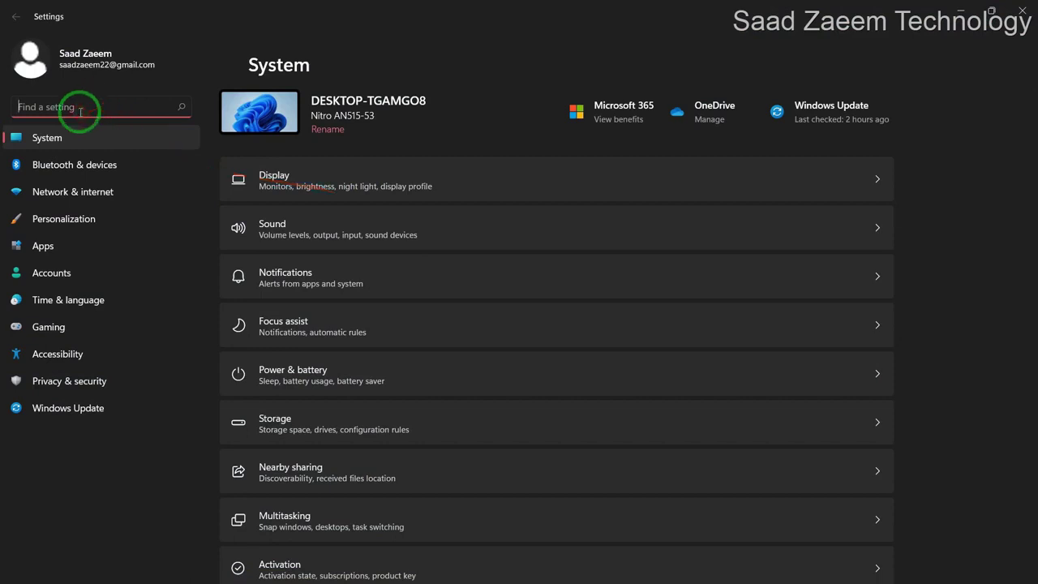
type("cera")
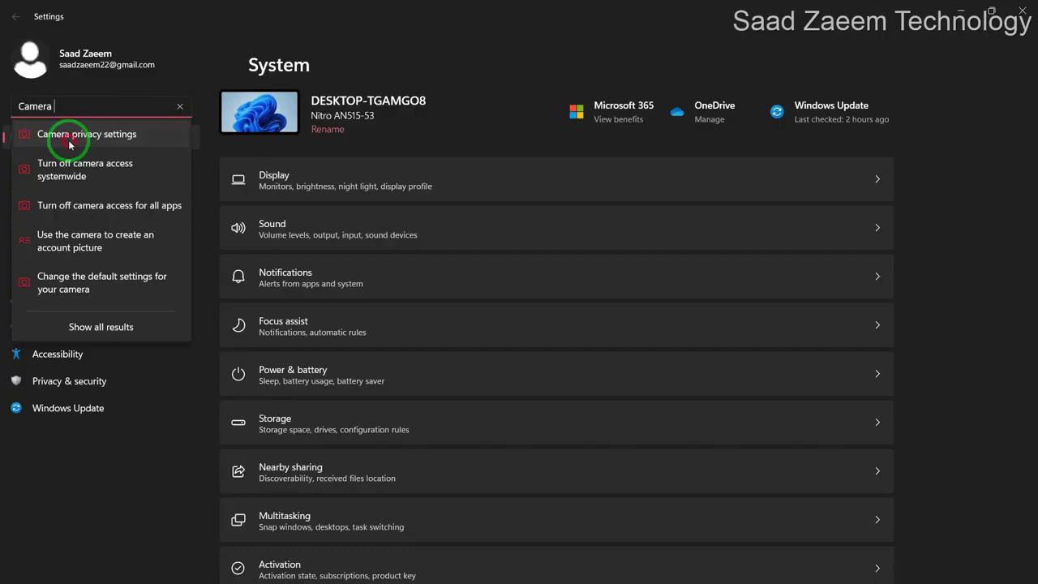
left_click(70, 143)
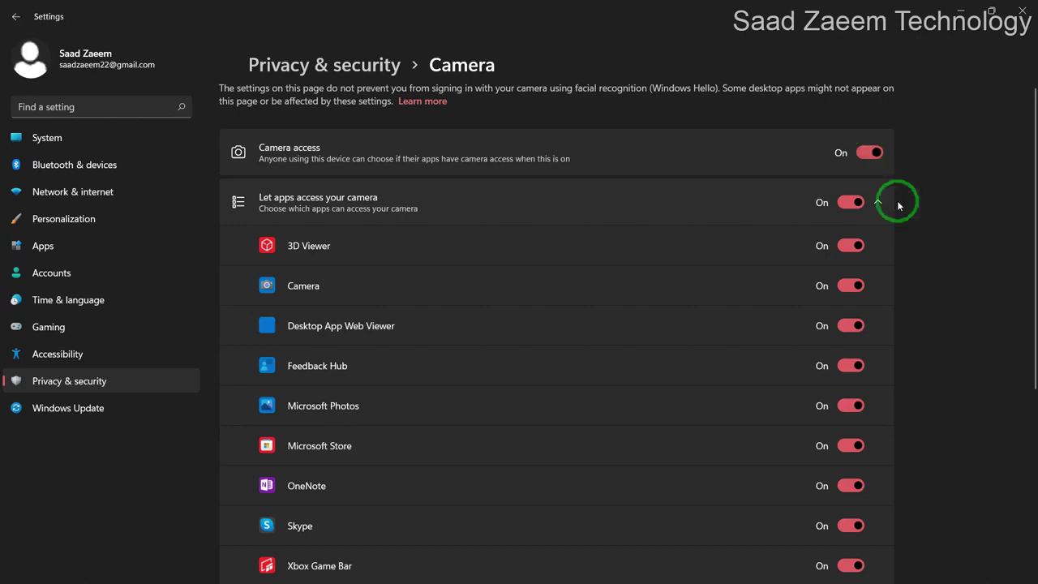
scroll(946, 322, "down", 1)
scroll(946, 322, "down", 1)
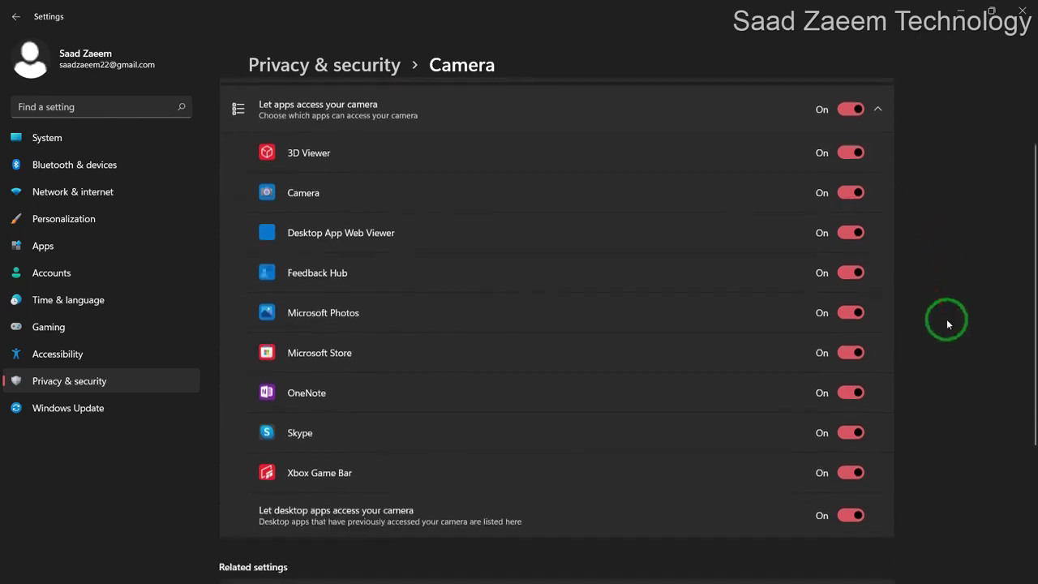
scroll(947, 322, "up", 1)
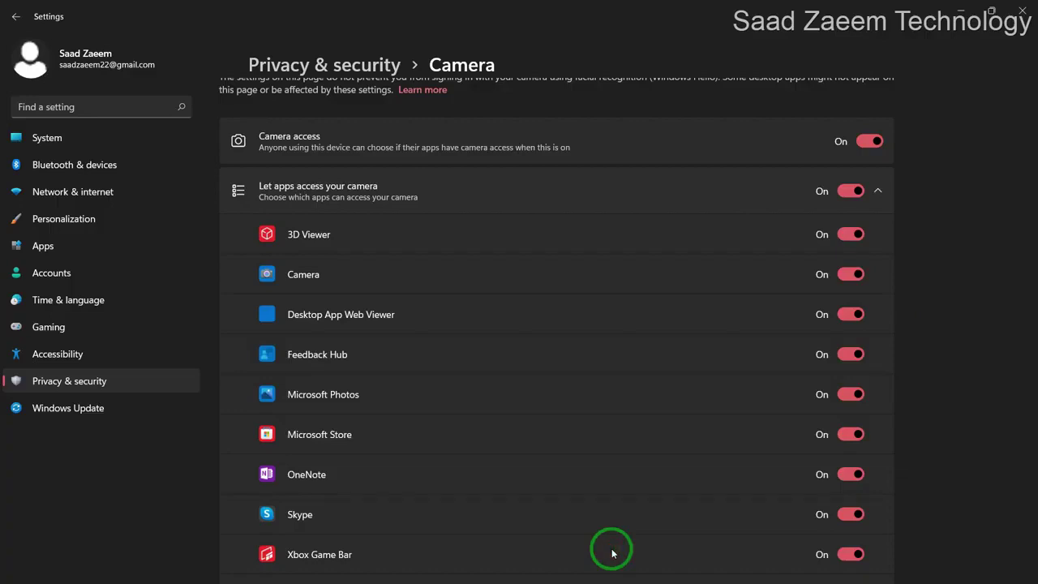
- Filter Apps & features by 'camera' and bring up the Camera app's options
left_click(49, 247)
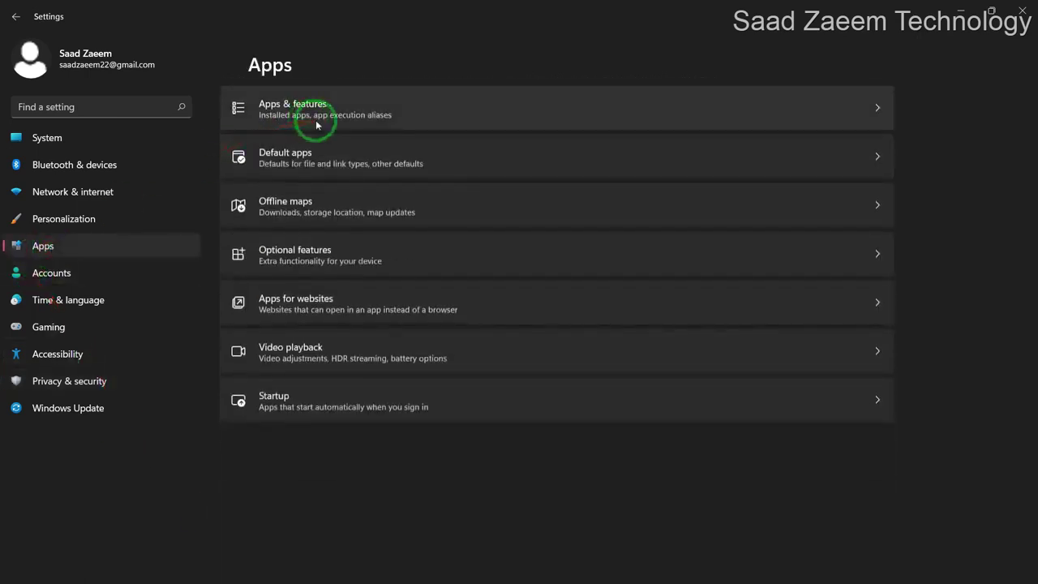
left_click(316, 124)
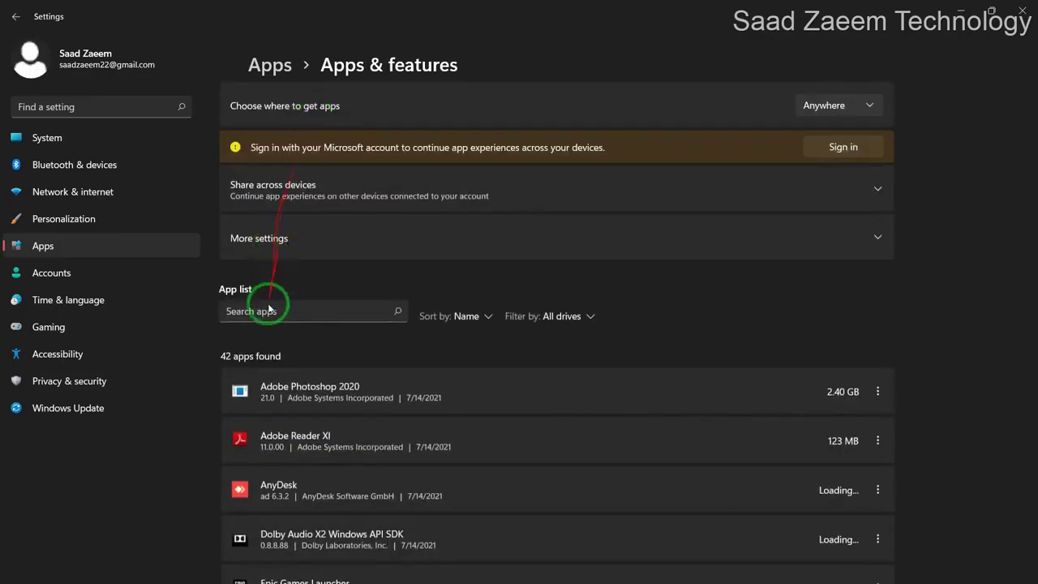
left_click(267, 311)
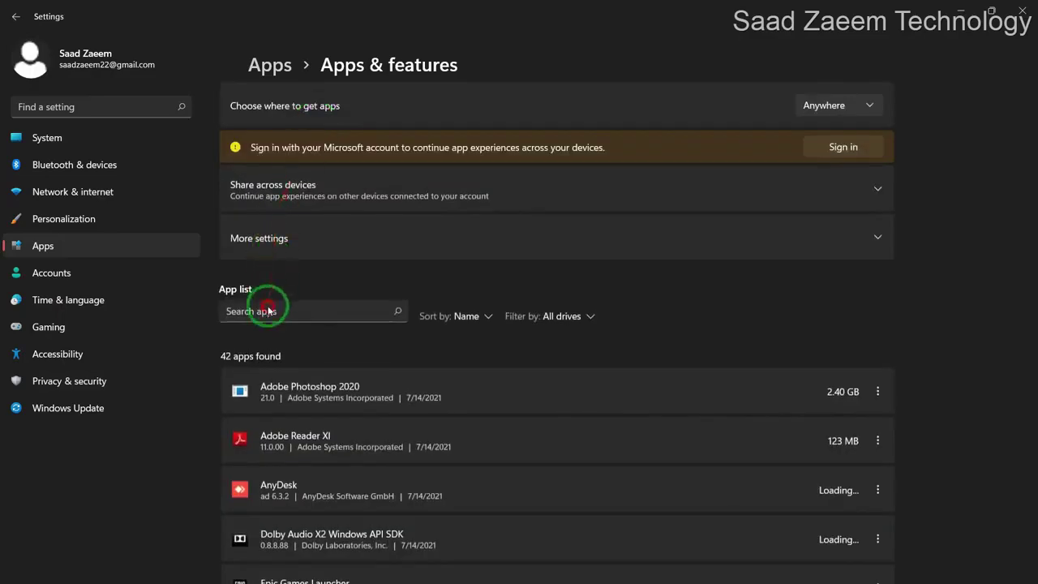
type("c")
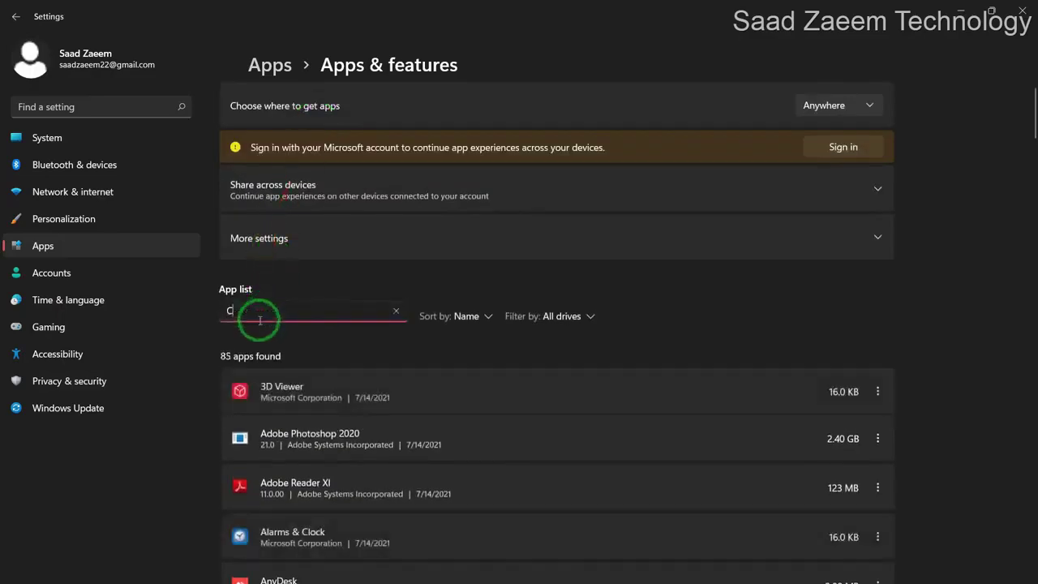
type("amera")
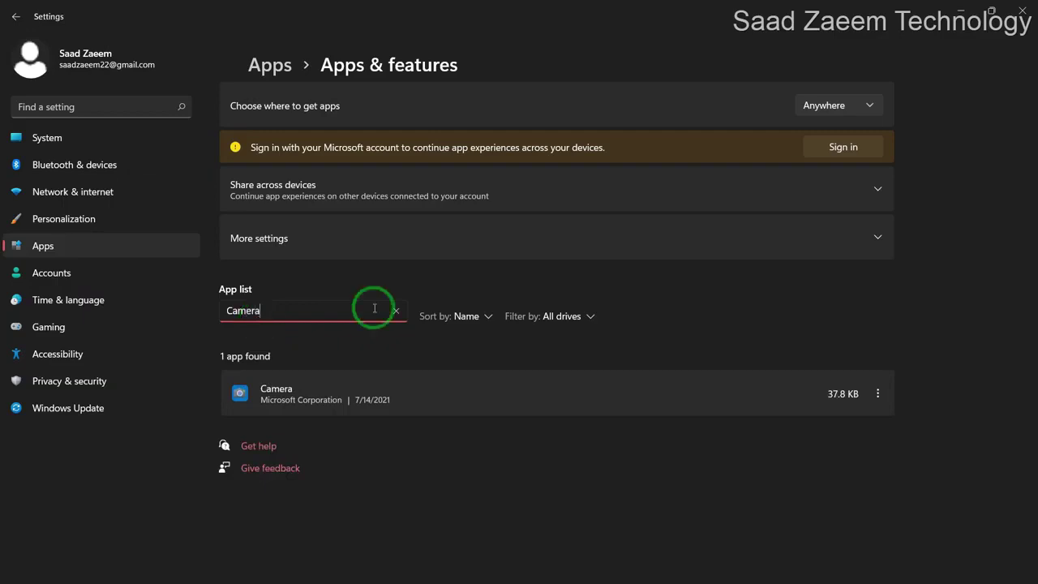
left_click(877, 397)
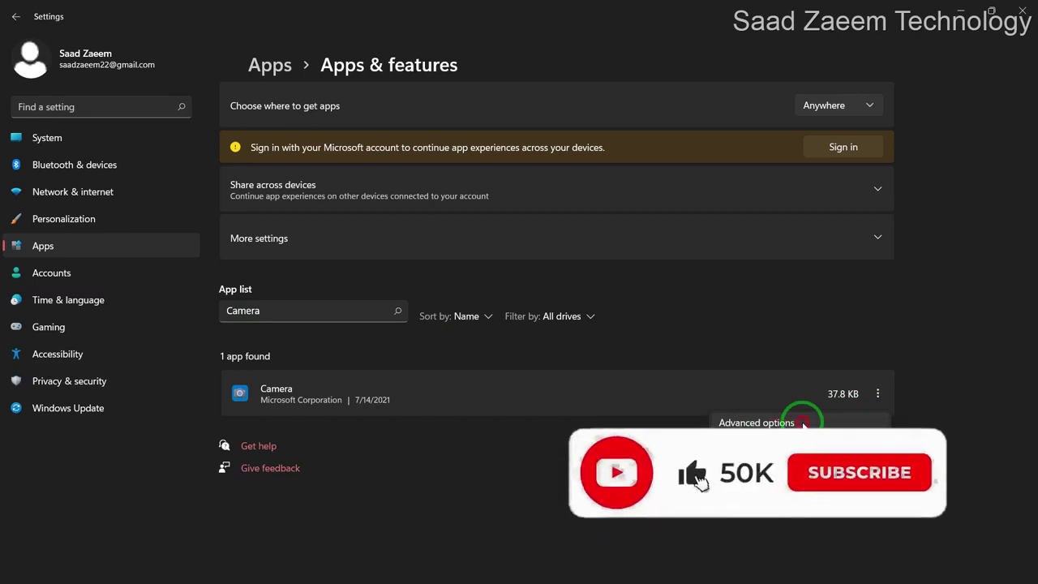
- Open the Camera app's Advanced options and scroll down to the Repair and Reset section
left_click(803, 423)
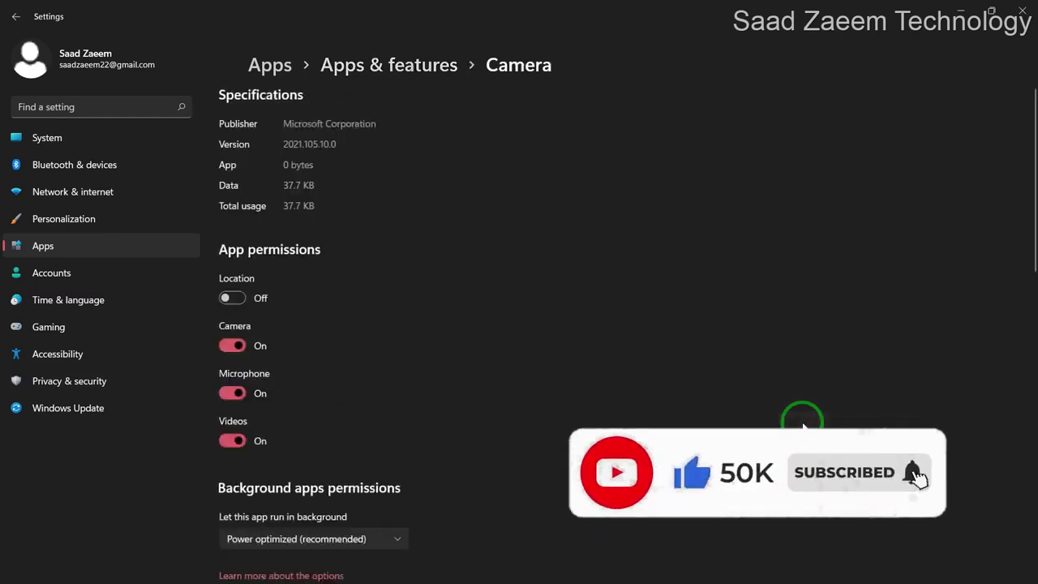
scroll(803, 426, "down", 3)
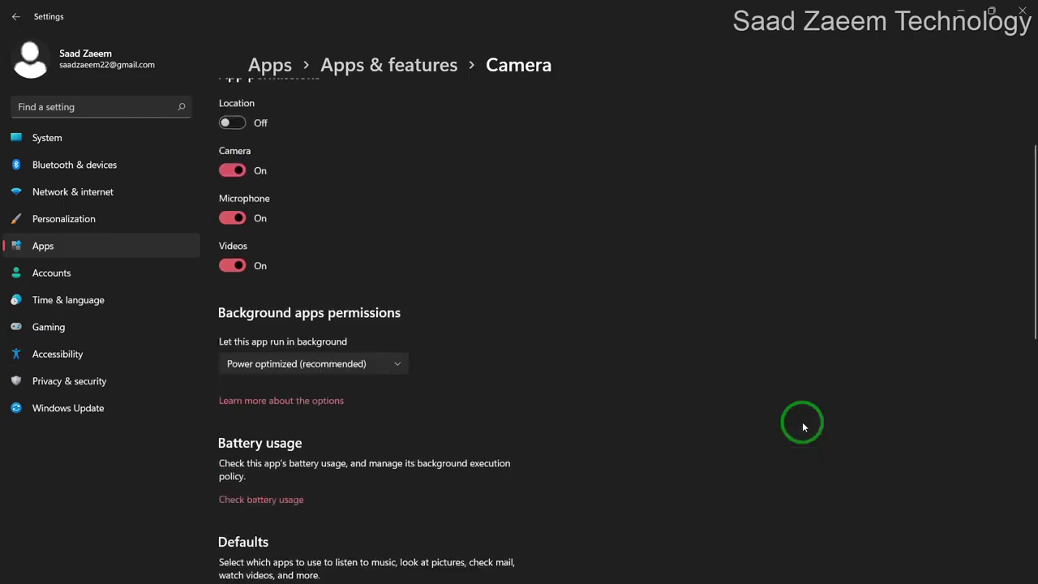
scroll(803, 427, "down", 5)
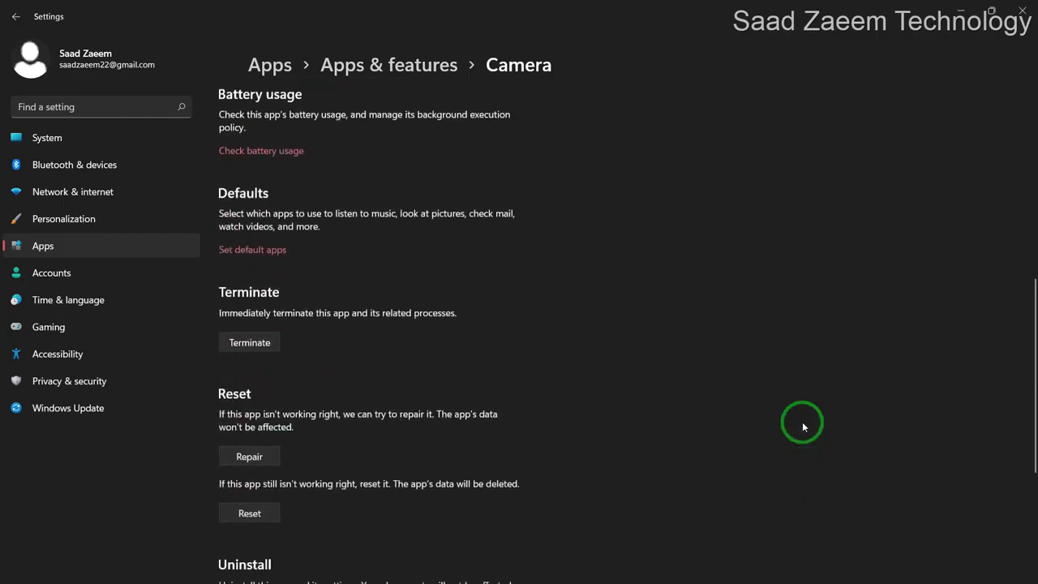
scroll(803, 426, "down", 1)
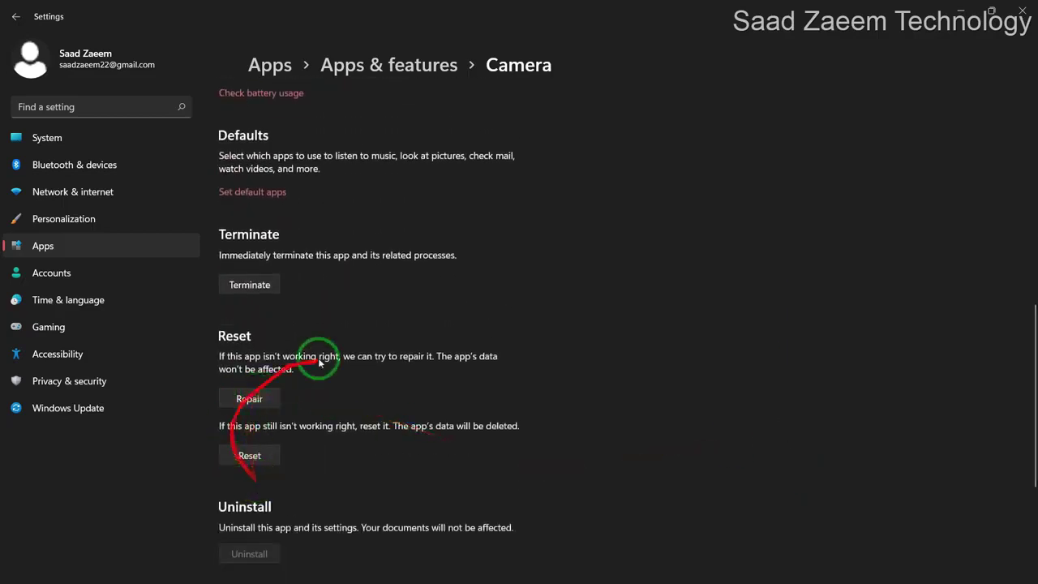